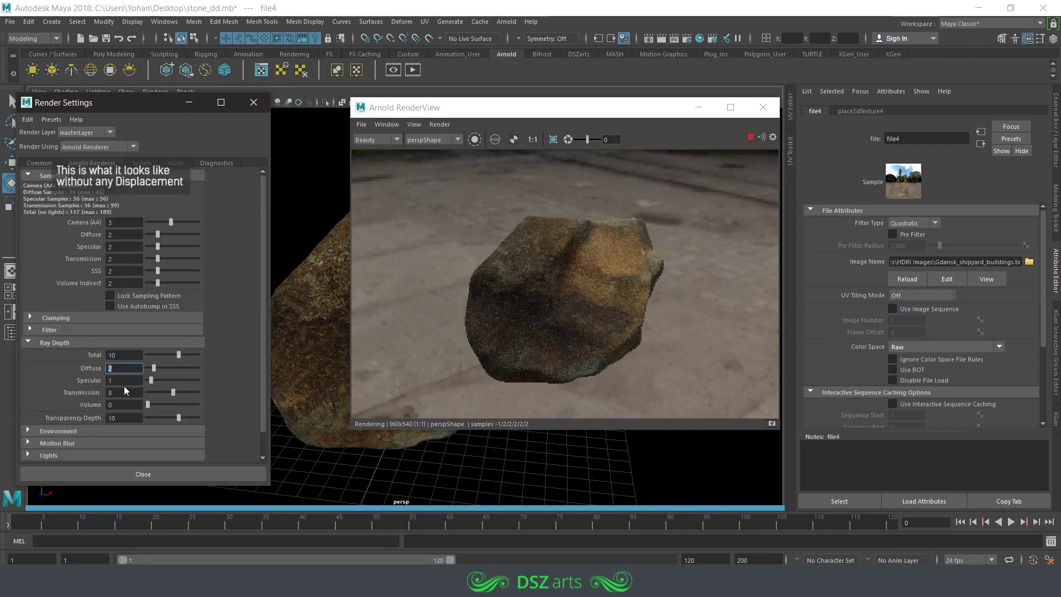
# - Tumble in, crop-render part of the undisplaced rock, then close RenderView for the Hypershade
pyautogui.keyDown('alt'); pyautogui.moveTo(260, 301); pyautogui.dragTo(243, 304); pyautogui.keyUp('alt')
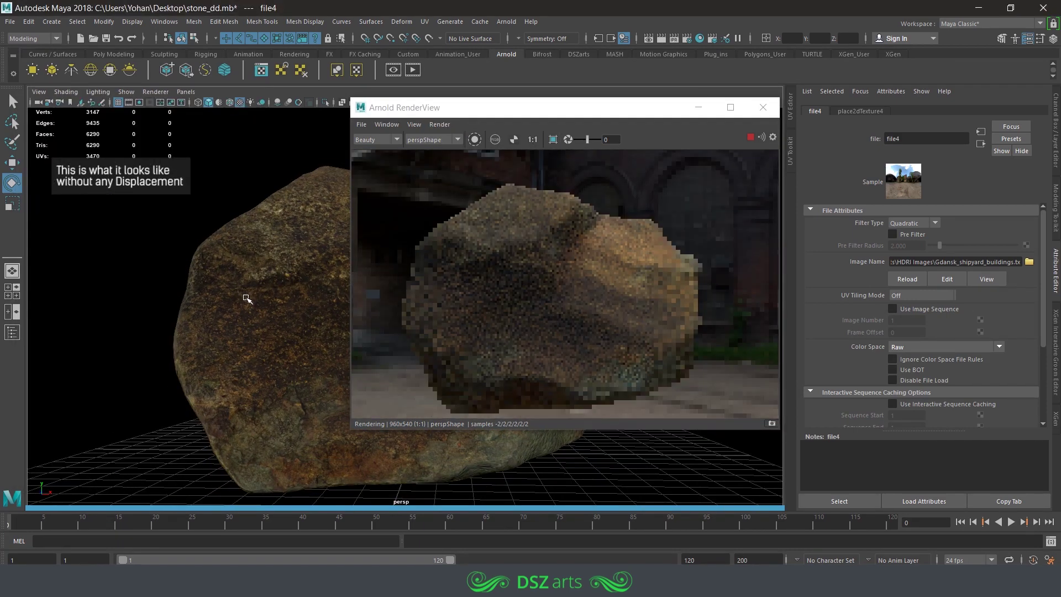
pyautogui.moveTo(544, 200); pyautogui.dragTo(670, 289)
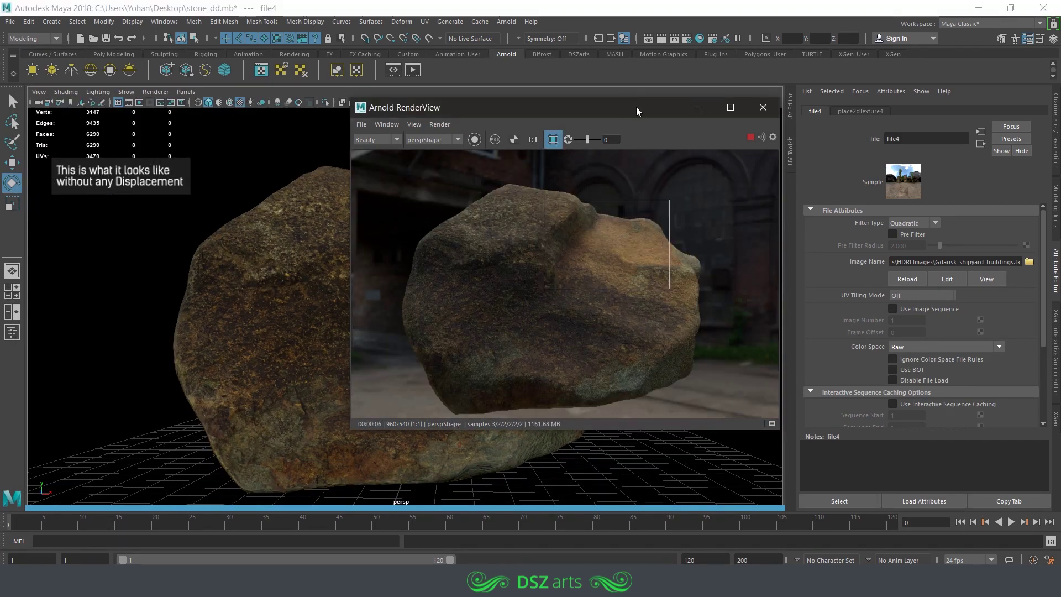
pyautogui.click(763, 107)
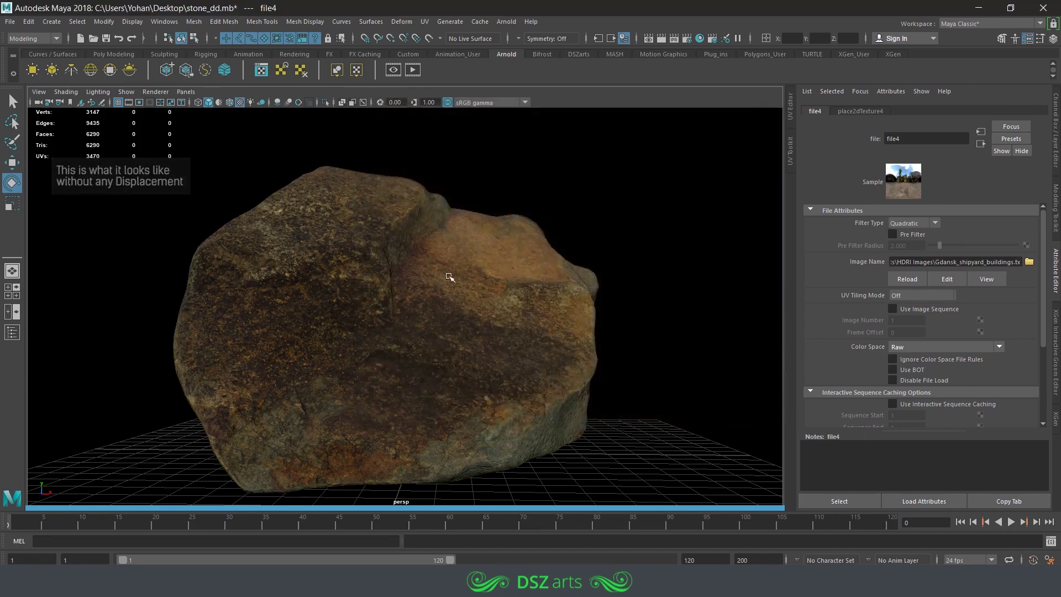
pyautogui.click(700, 38)
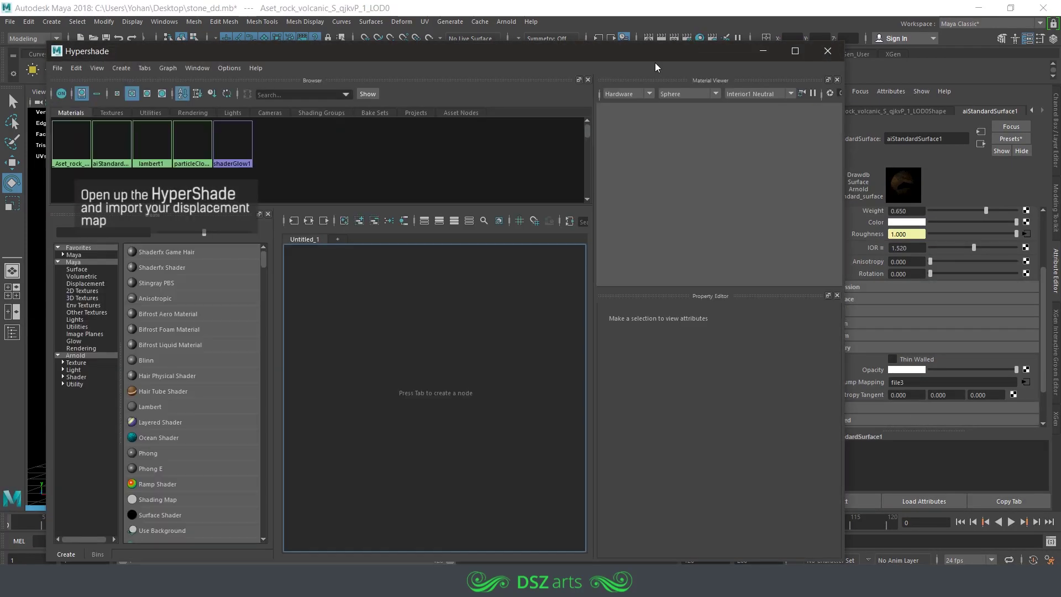
# - Graph aiStandardSurface1's node network and maximize the Hypershade
pyautogui.click(114, 142)
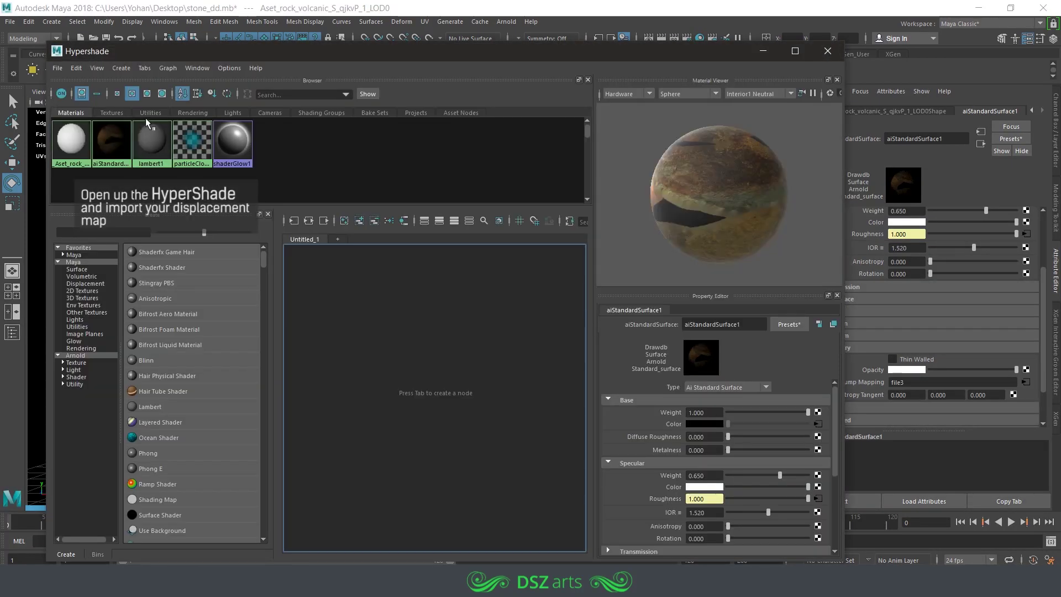
pyautogui.moveTo(114, 145); pyautogui.dragTo(116, 170, button='right')
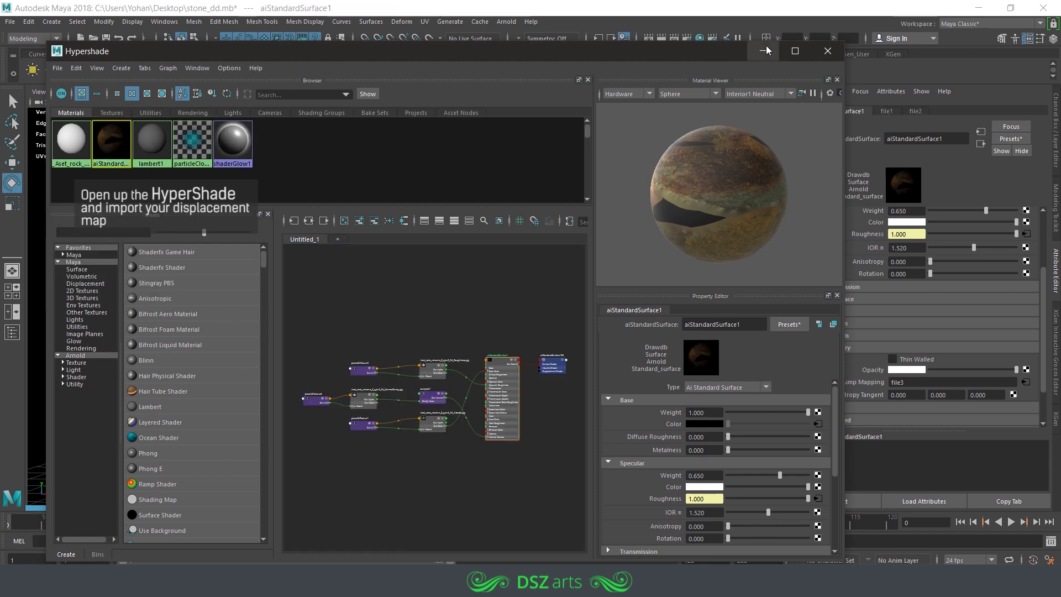
pyautogui.click(796, 51)
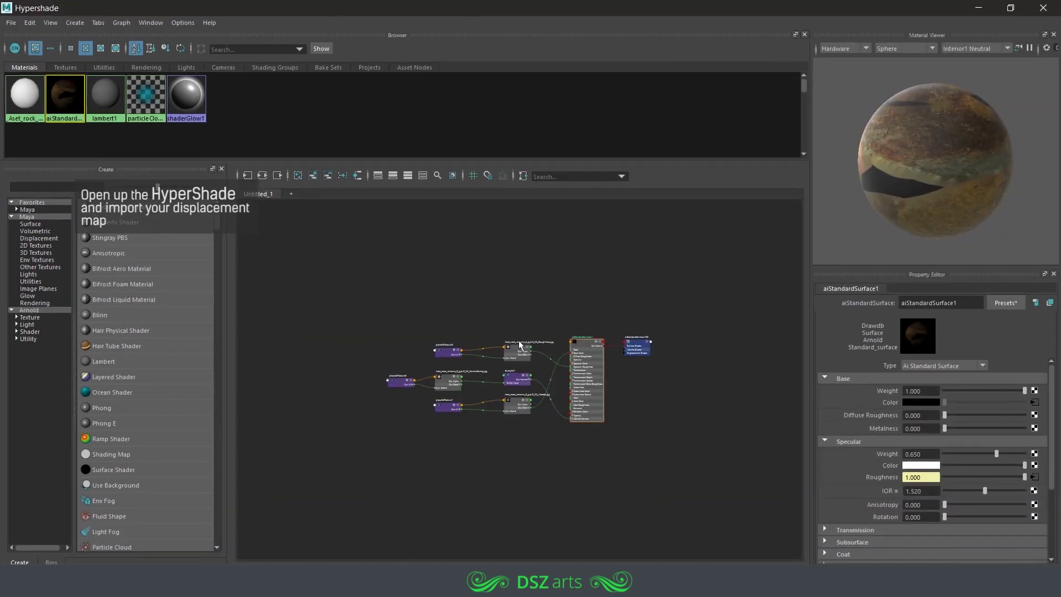
# - Zoom the graph, move the SG node up-right, and bring the Volcanic Rock folder forward
pyautogui.scroll(3, 690, 327)
pyautogui.scroll(-3, 650, 311)
pyautogui.scroll(2, 484, 225)
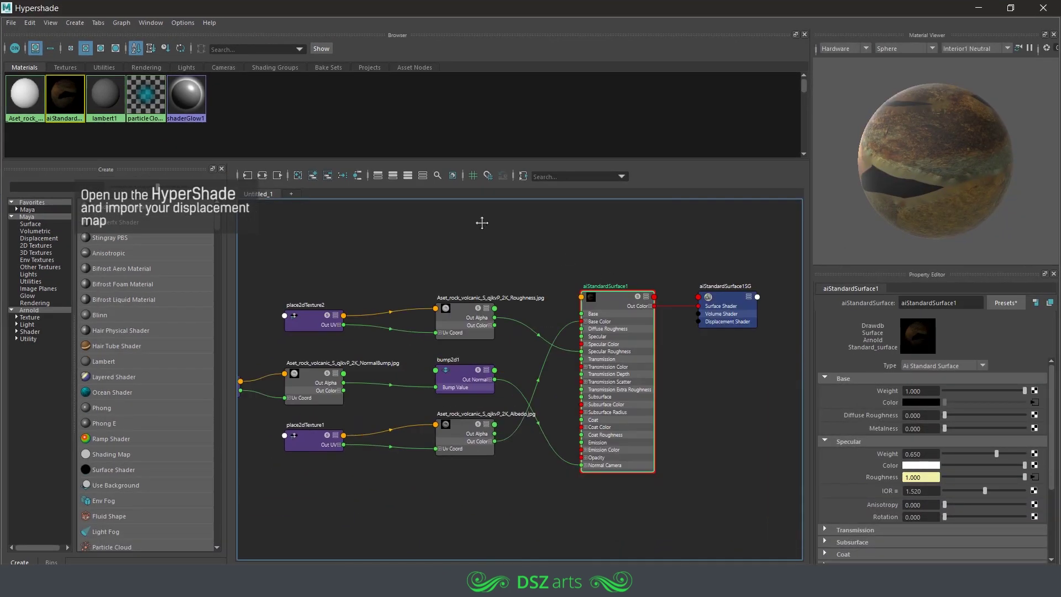
pyautogui.keyDown('alt'); pyautogui.moveTo(484, 225); pyautogui.dragTo(437, 212, button='middle'); pyautogui.keyUp('alt')
pyautogui.moveTo(675, 273); pyautogui.dragTo(733, 265)
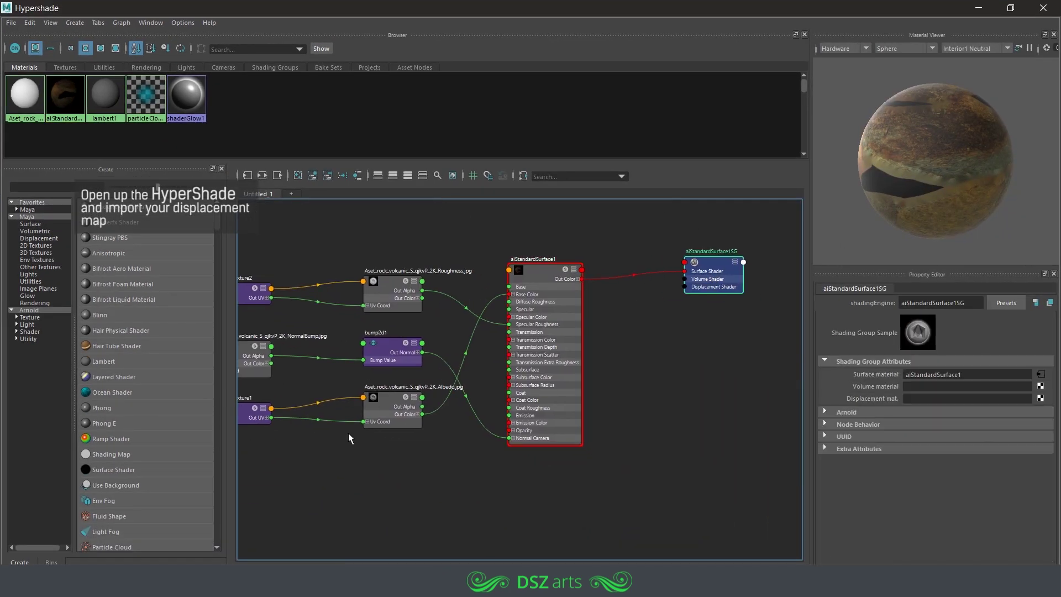
pyautogui.click(286, 478)
pyautogui.click(156, 518)
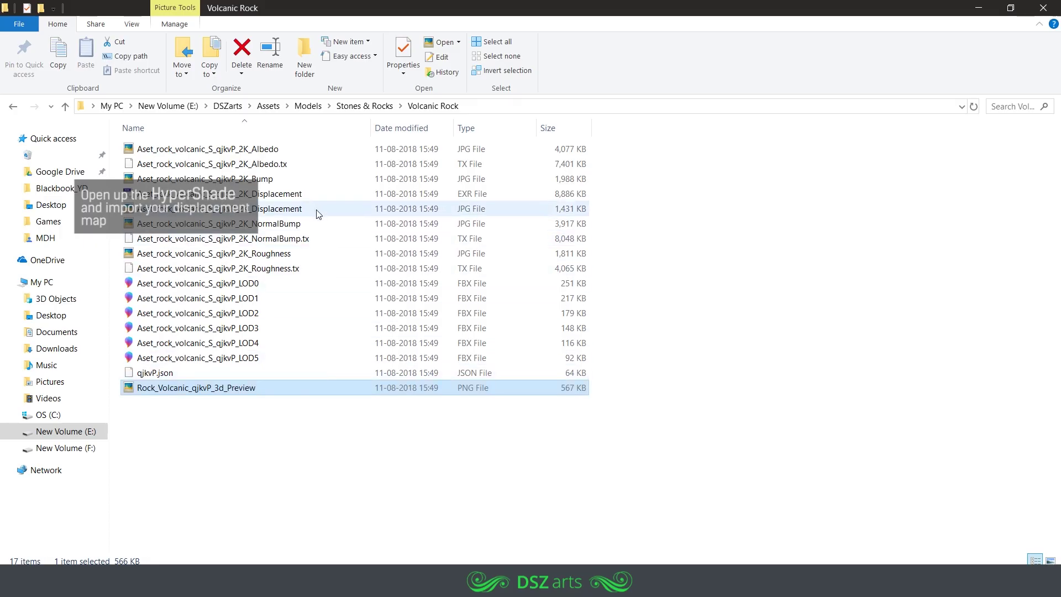
pyautogui.doubleClick(287, 209)
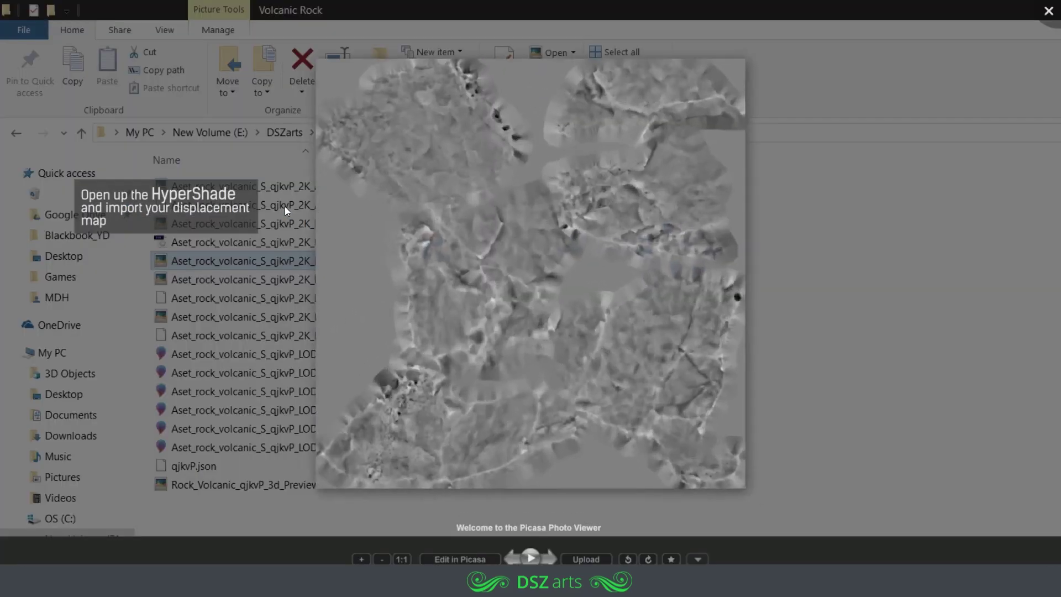
pyautogui.scroll(3, 438, 222)
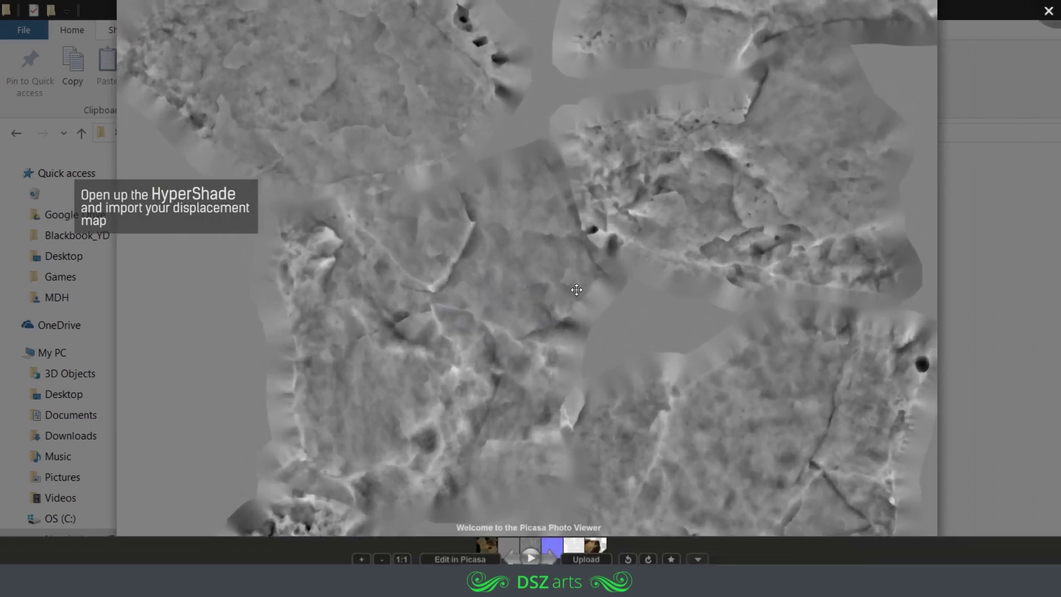
pyautogui.scroll(2, 571, 291)
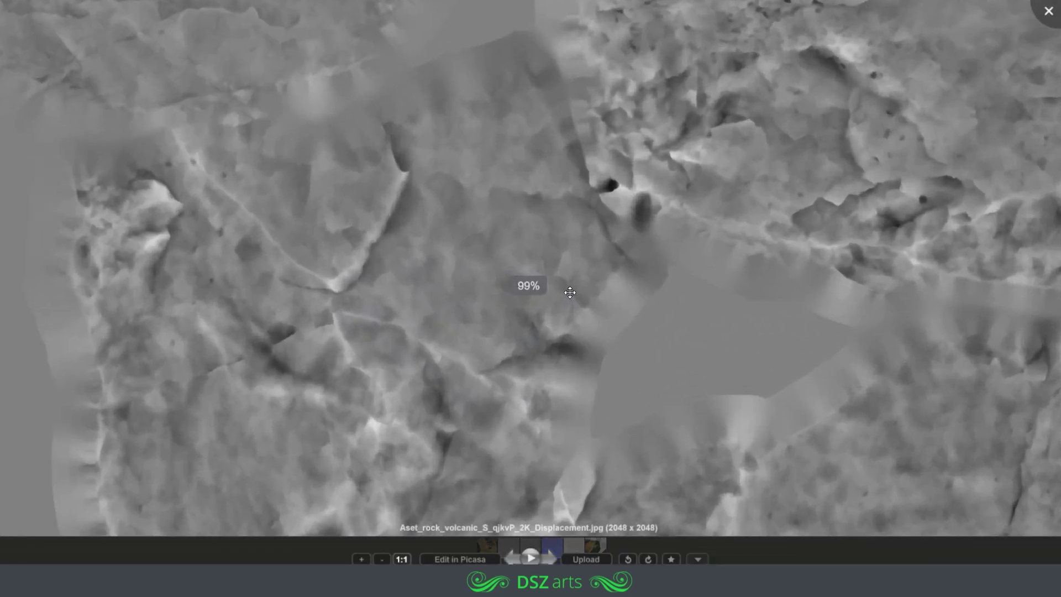
pyautogui.scroll(5, 571, 291)
pyautogui.scroll(2, 570, 292)
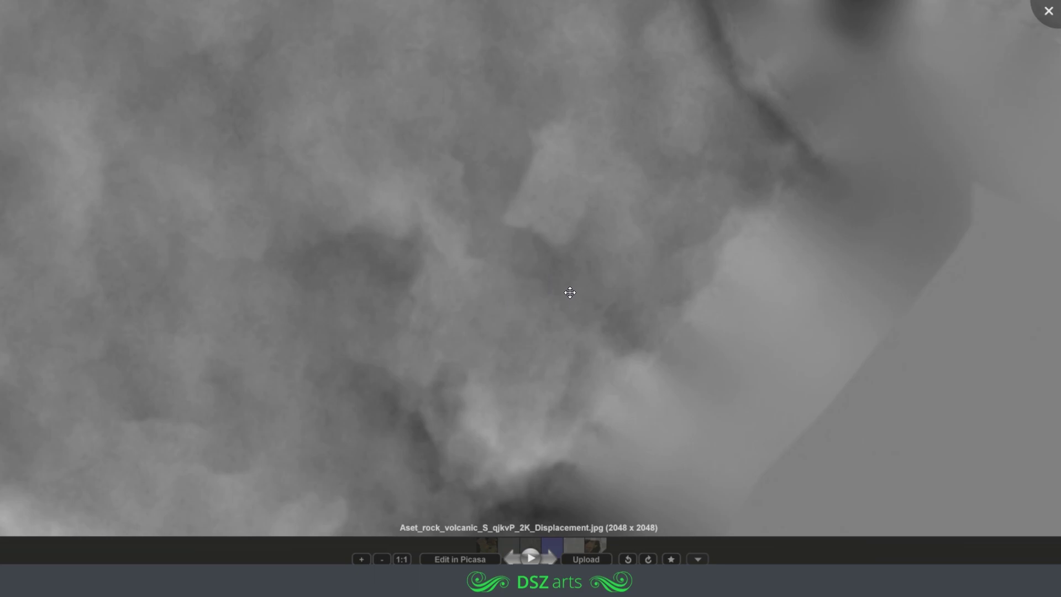
pyautogui.scroll(-5, 571, 290)
pyautogui.press('Escape')
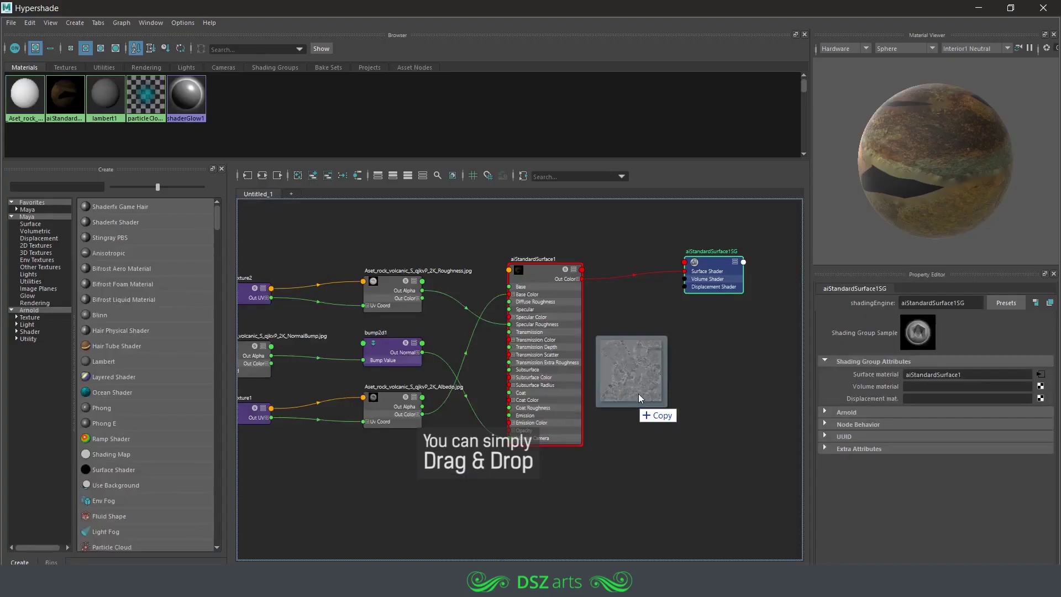
# - Drop the Displacement JPG into the graph and wire Out Alpha to aiStandardSurface1SG's Displacement Shader
pyautogui.moveTo(401, 563); pyautogui.dragTo(661, 373)
pyautogui.moveTo(700, 402); pyautogui.dragTo(774, 459)
pyautogui.moveTo(769, 398); pyautogui.dragTo(496, 503)
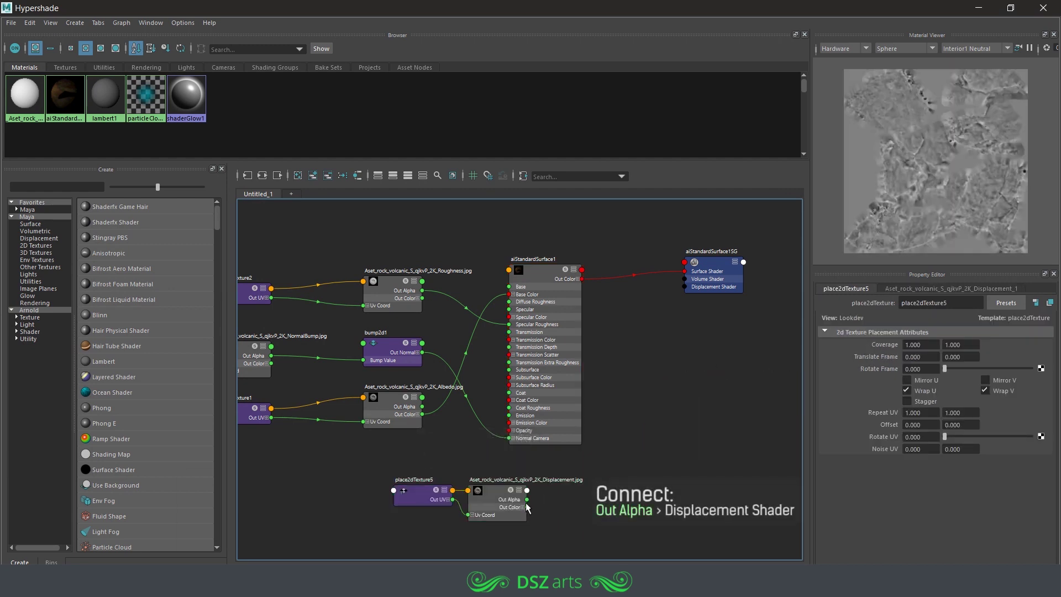
pyautogui.moveTo(526, 499)
pyautogui.mouseDown()
pyautogui.moveTo(627, 475)
pyautogui.moveTo(686, 287)
pyautogui.mouseUp()
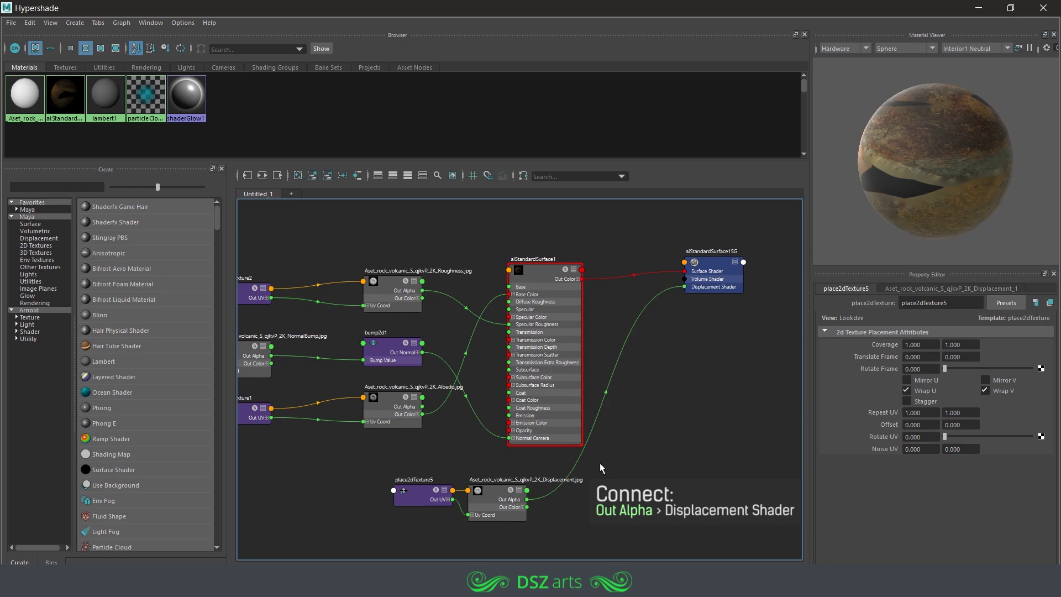
pyautogui.click(493, 504)
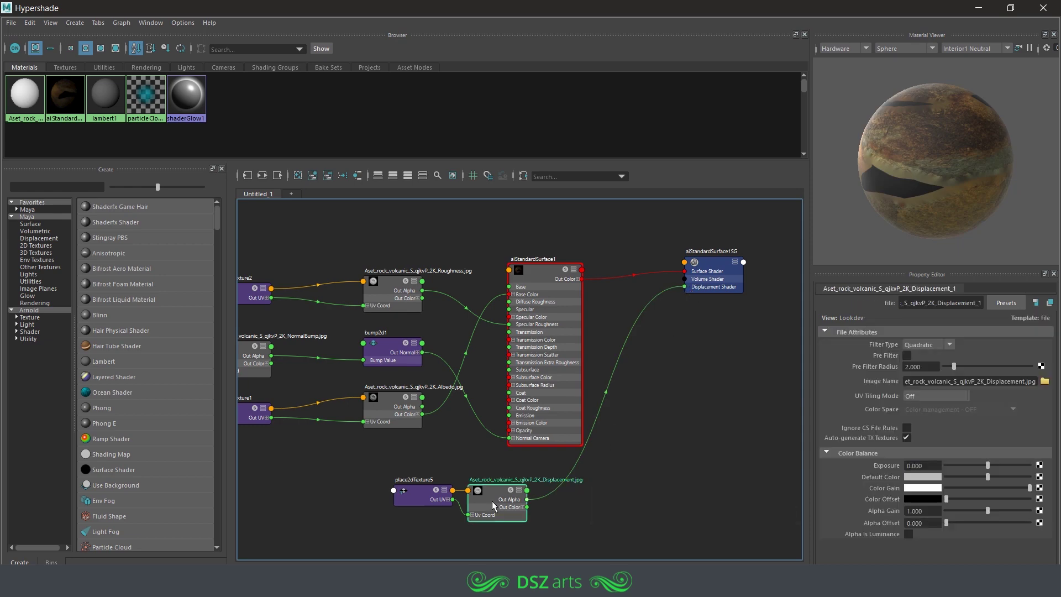
pyautogui.click(1044, 8)
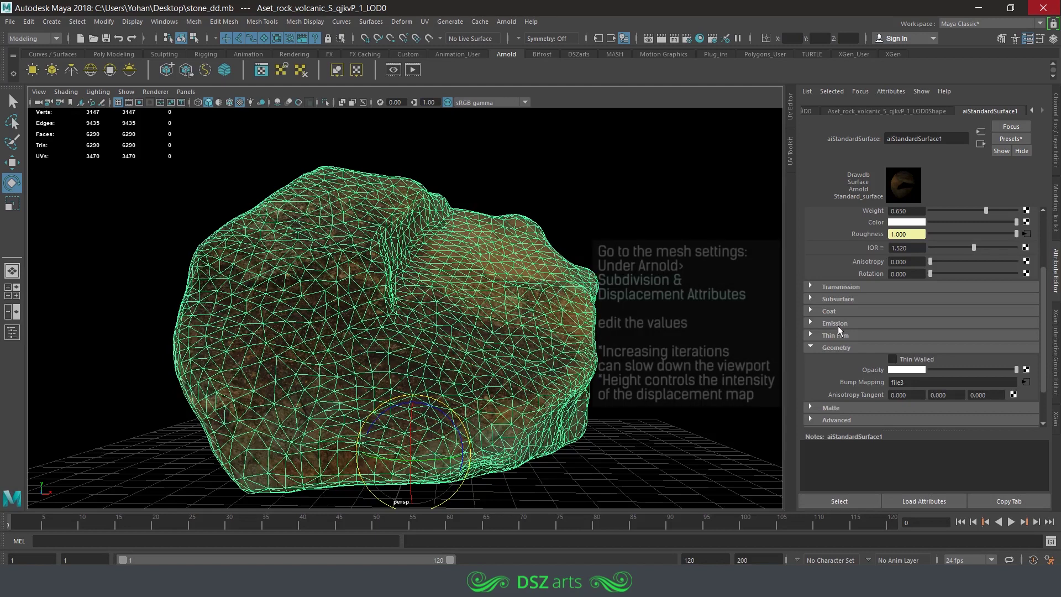
# - Expand the rock mesh shape's Arnold Subdivision settings in the Attribute Editor
pyautogui.click(894, 111)
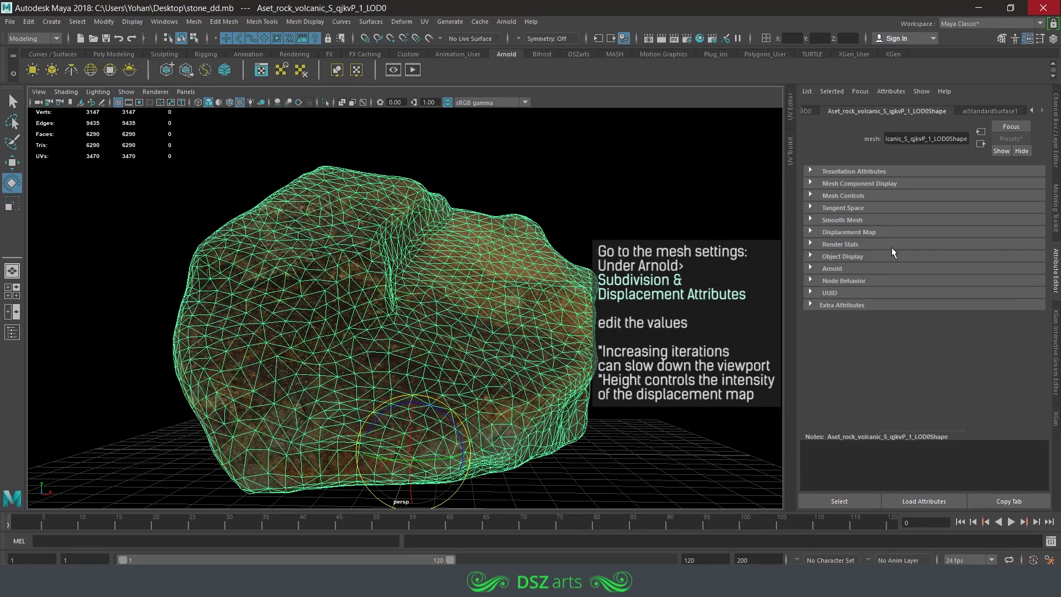
pyautogui.click(834, 269)
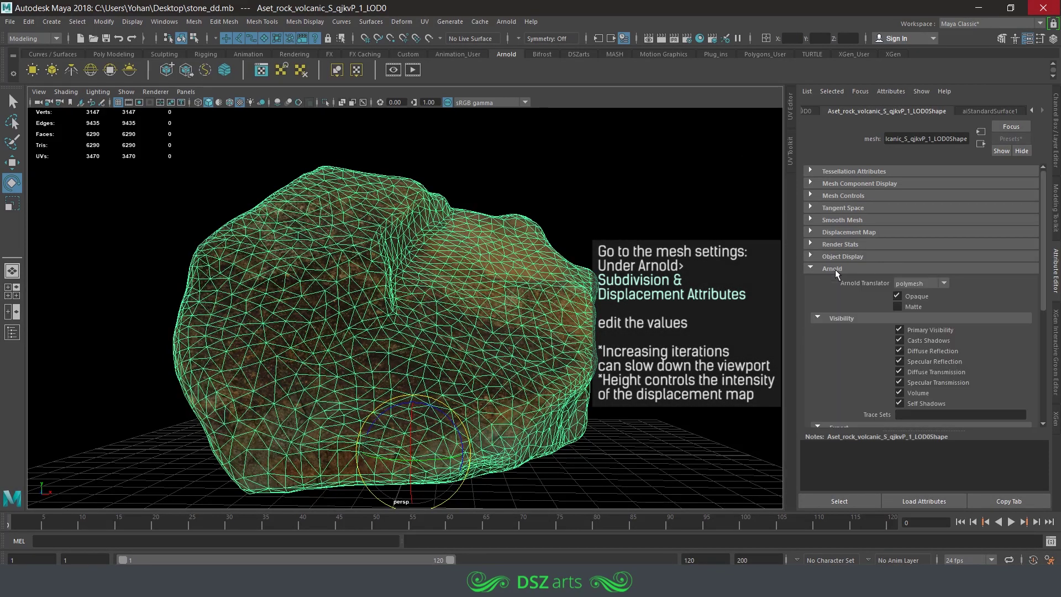
pyautogui.scroll(-3, 858, 304)
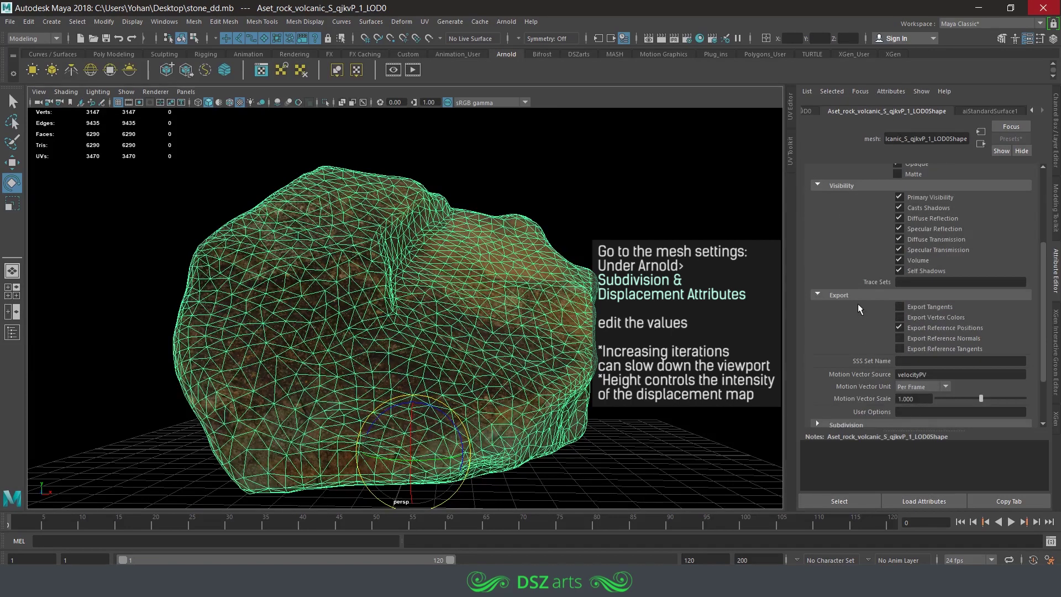
pyautogui.scroll(-2, 858, 304)
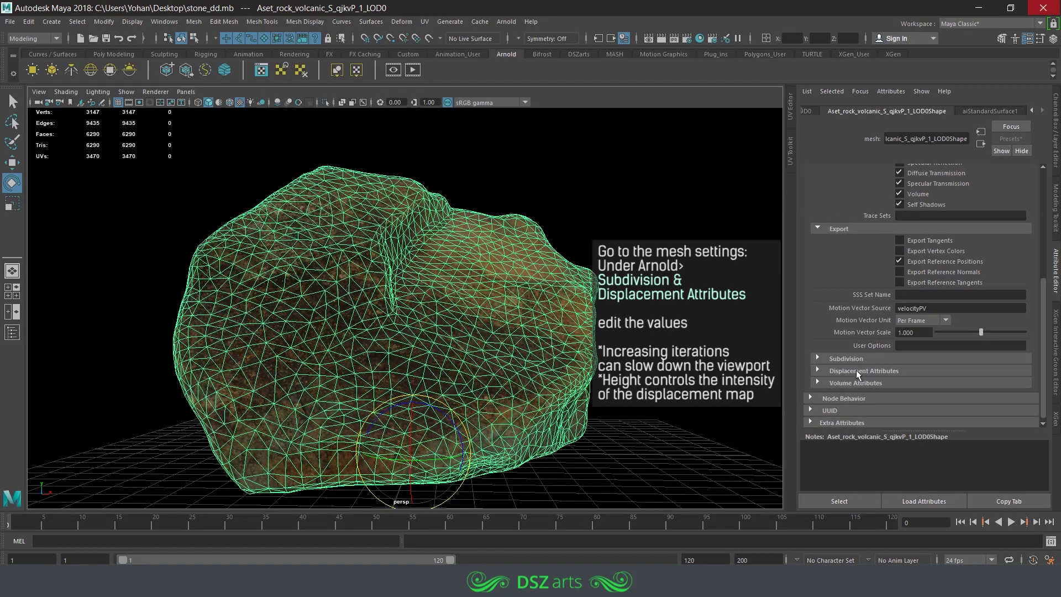
pyautogui.click(846, 359)
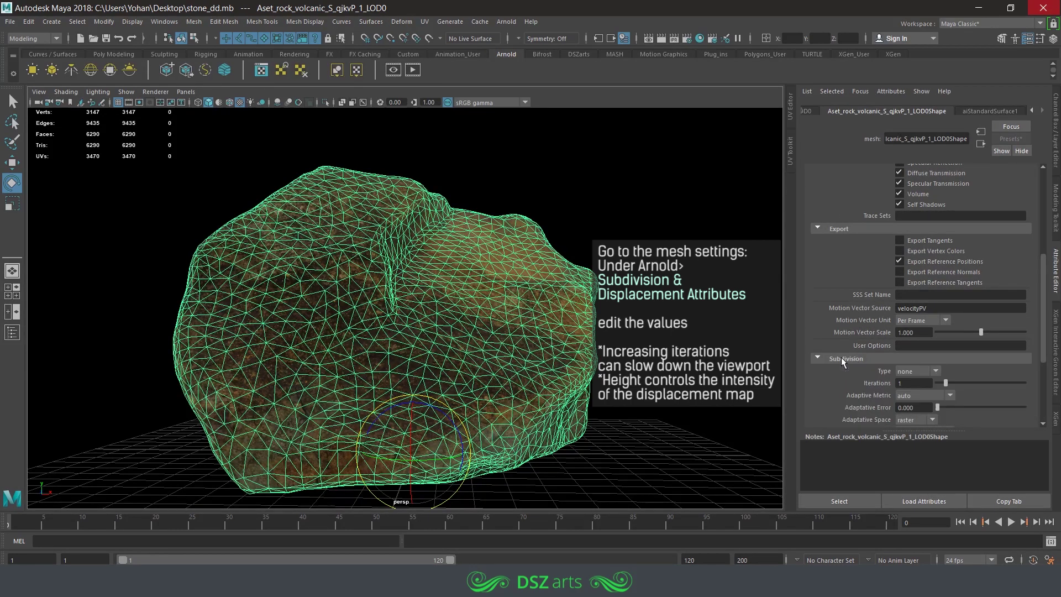
# - Set subdivision type to catclark with 4 iterations and scroll to the displacement attributes
pyautogui.click(926, 373)
pyautogui.click(924, 394)
pyautogui.moveTo(945, 383); pyautogui.dragTo(963, 383)
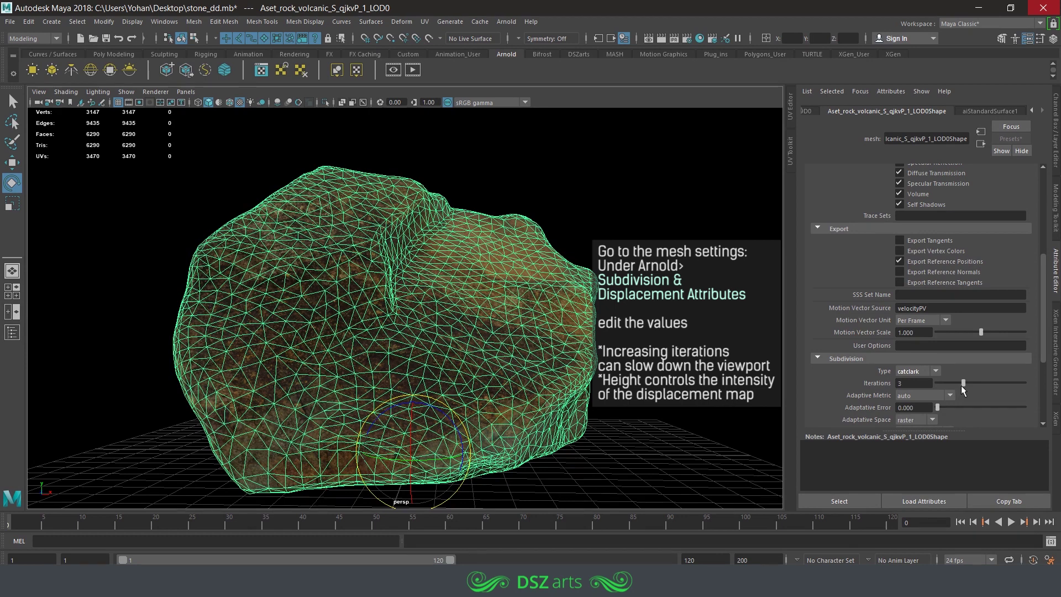
pyautogui.scroll(-3, 874, 390)
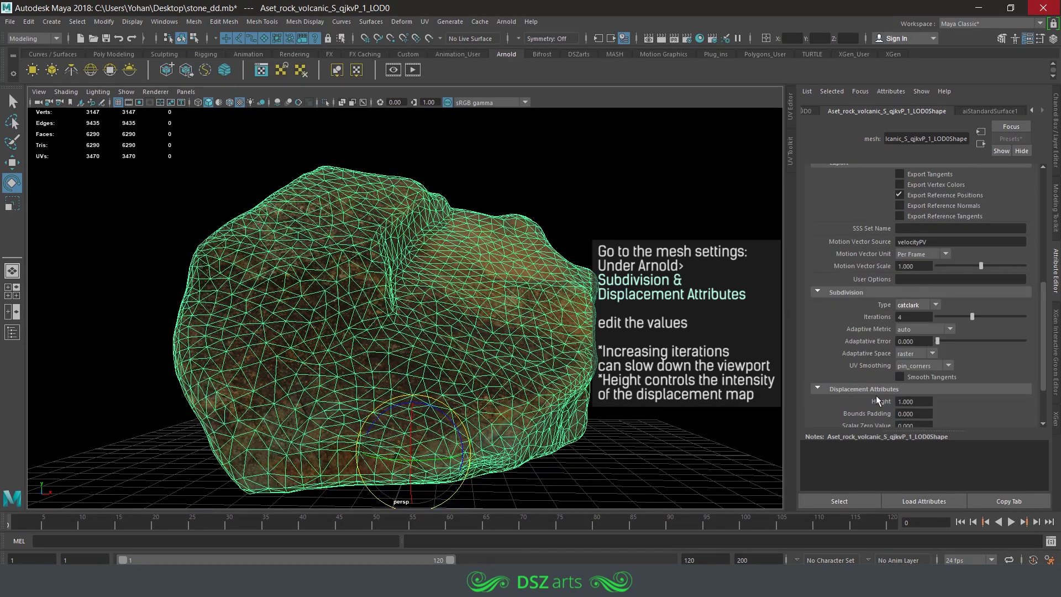
pyautogui.scroll(-2, 876, 396)
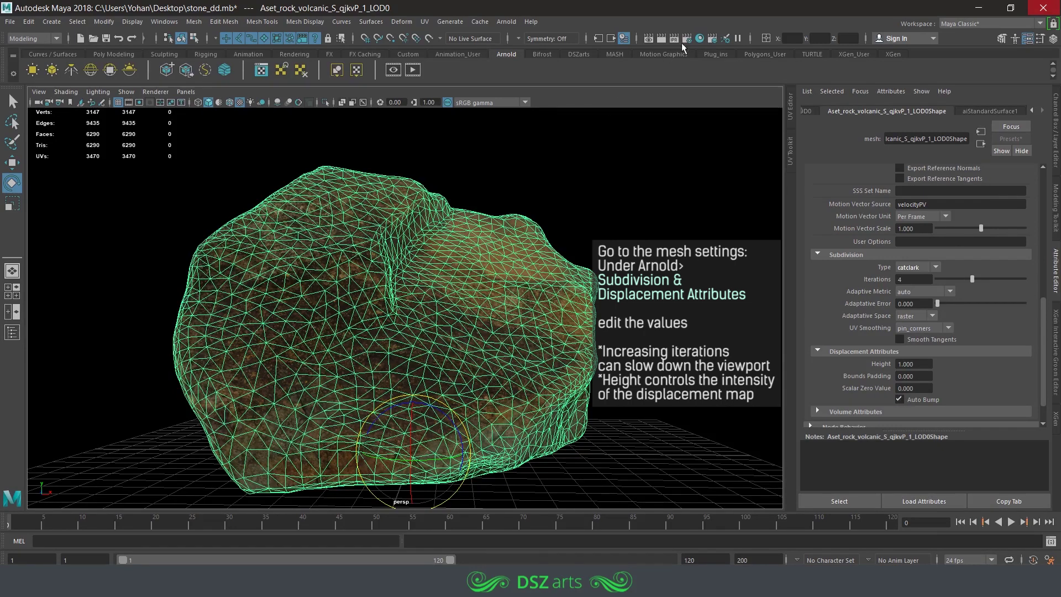
pyautogui.click(506, 23)
# - Render a region of the rock in Arnold RenderView and set displacement height to 0.55
pyautogui.click(520, 46)
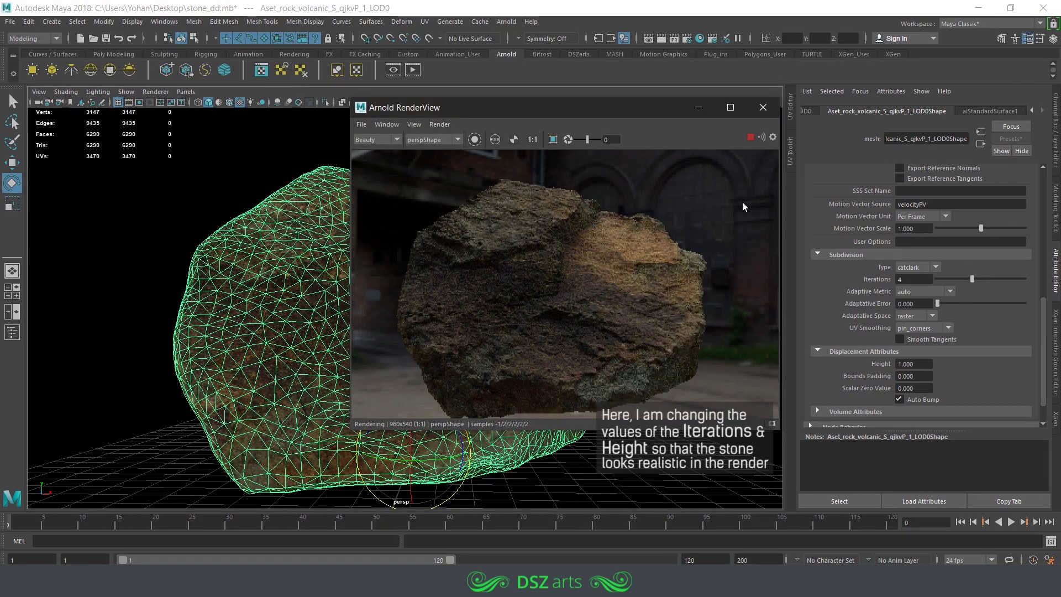
pyautogui.moveTo(693, 213); pyautogui.dragTo(540, 335)
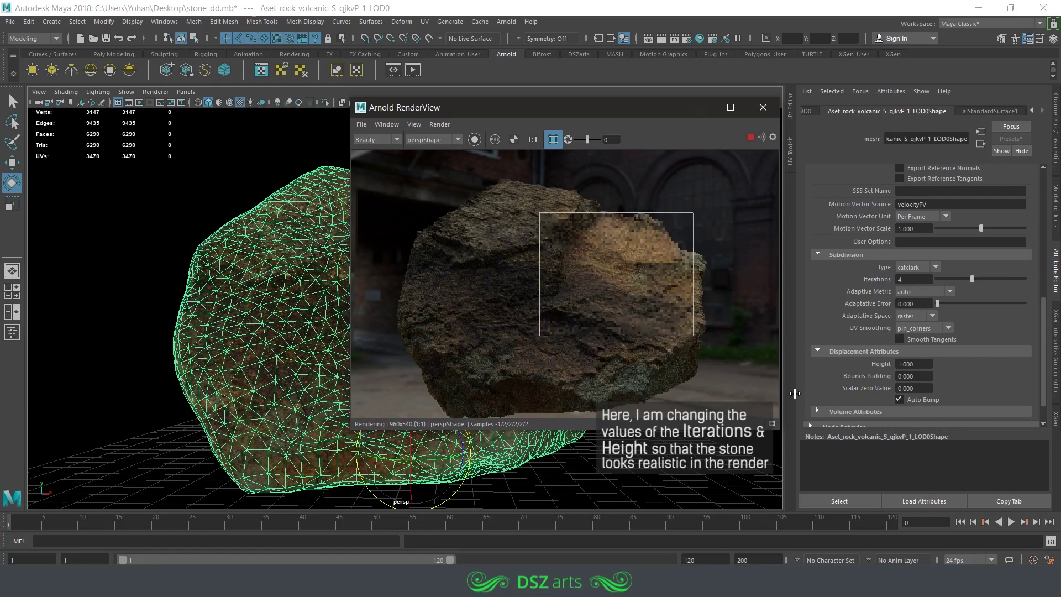
pyautogui.doubleClick(912, 364)
pyautogui.write('.')
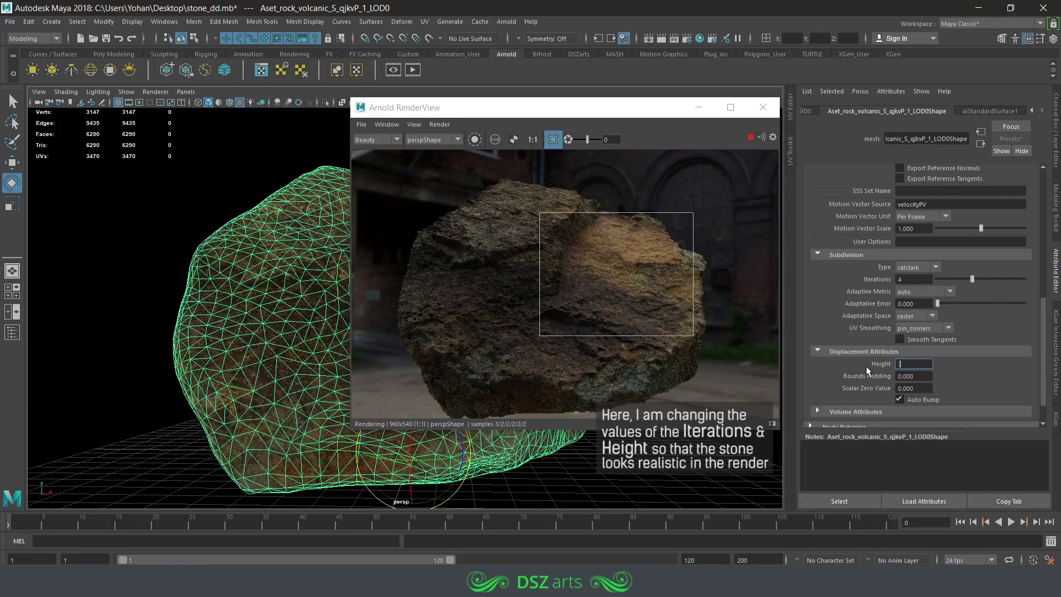
pyautogui.write('55')
pyautogui.press('Return')
# - Move the render region over the rock's right edge and set displacement height to 0.5
pyautogui.moveTo(684, 171); pyautogui.dragTo(463, 259)
pyautogui.moveTo(686, 340); pyautogui.dragTo(537, 407)
pyautogui.moveTo(749, 217); pyautogui.dragTo(592, 413)
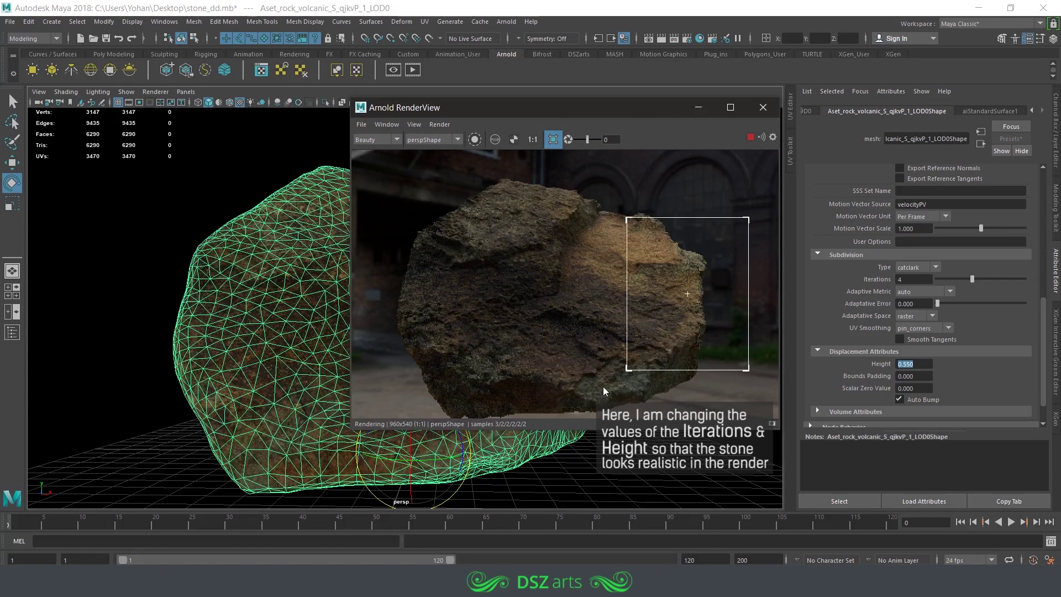
pyautogui.click(837, 367)
pyautogui.write('.5')
pyautogui.press('Return')
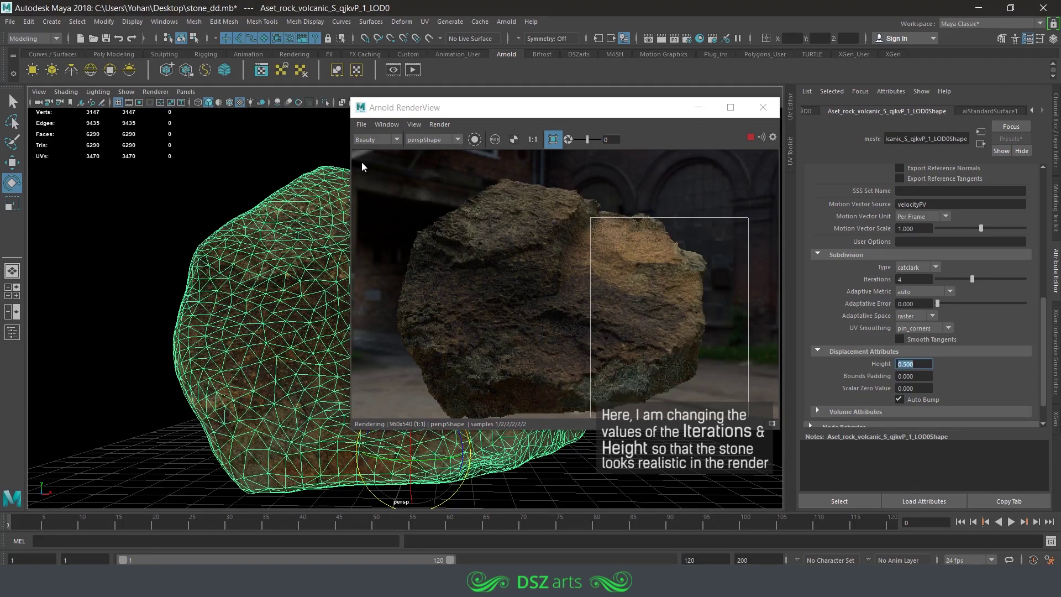
# - Enlarge the render region, retry 0.55, then settle displacement height at 0.450
pyautogui.moveTo(776, 161); pyautogui.dragTo(386, 415)
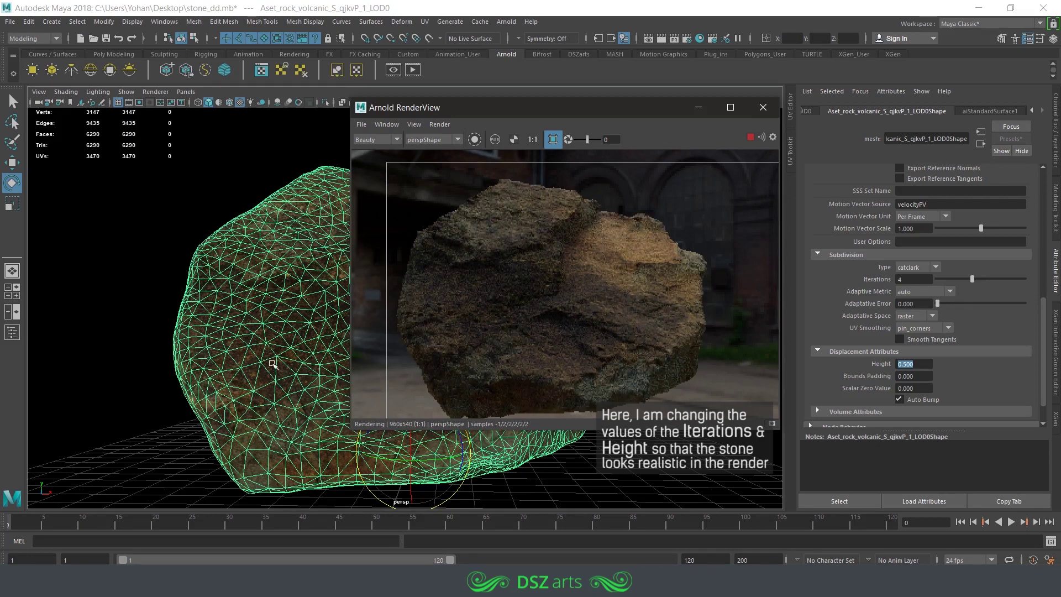
pyautogui.click(844, 371)
pyautogui.write('5')
pyautogui.press('Return')
pyautogui.moveTo(277, 332)
pyautogui.keyDown('alt'); pyautogui.mouseDown()
pyautogui.moveTo(355, 330)
pyautogui.moveTo(505, 300)
pyautogui.mouseUp(); pyautogui.keyUp('alt')
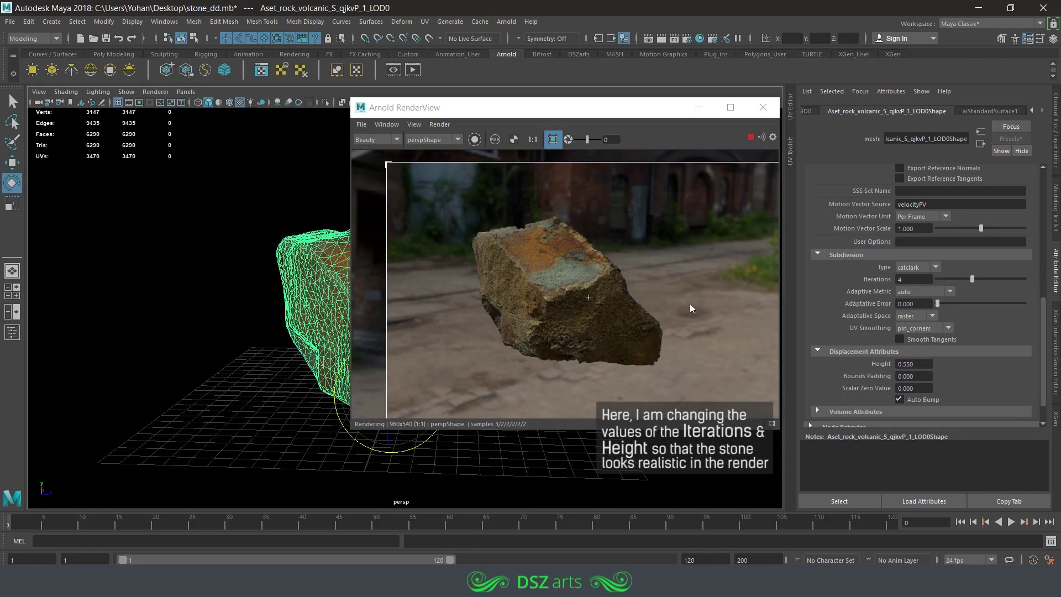
pyautogui.write('0.45')
pyautogui.press('Return')
pyautogui.keyDown('alt'); pyautogui.moveTo(332, 354); pyautogui.dragTo(283, 375); pyautogui.keyUp('alt')
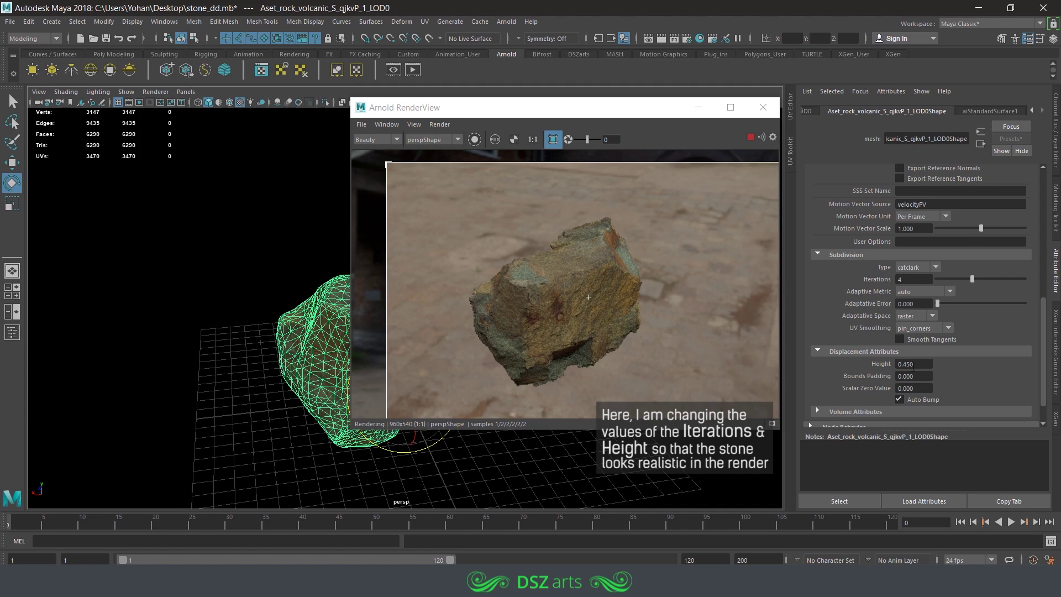
# - Set subdivision iterations to 5 and update the full scene in RenderView
pyautogui.doubleClick(909, 279)
pyautogui.write('5')
pyautogui.press('Return')
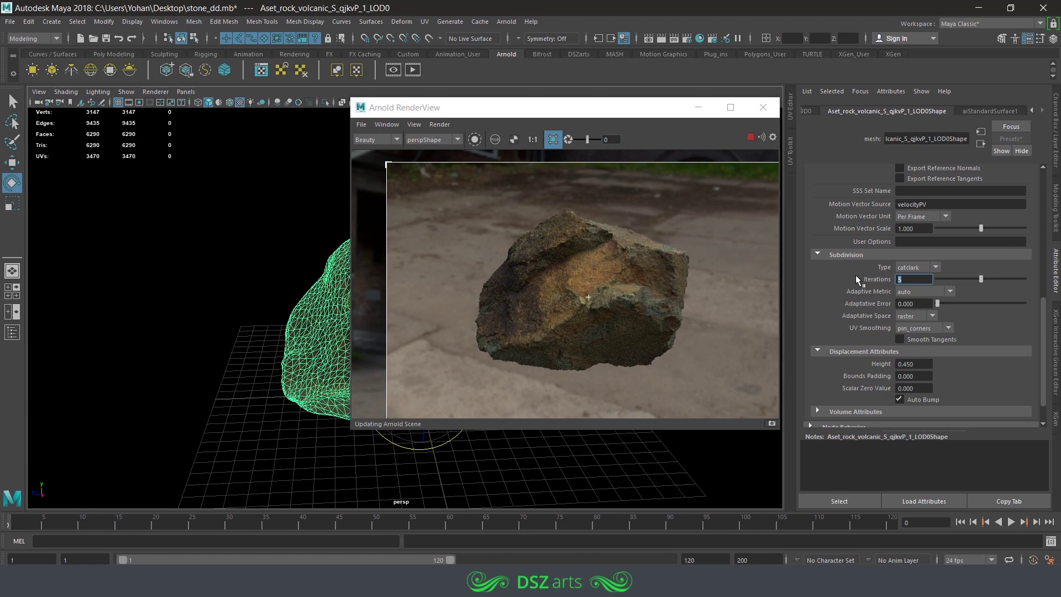
pyautogui.click(440, 124)
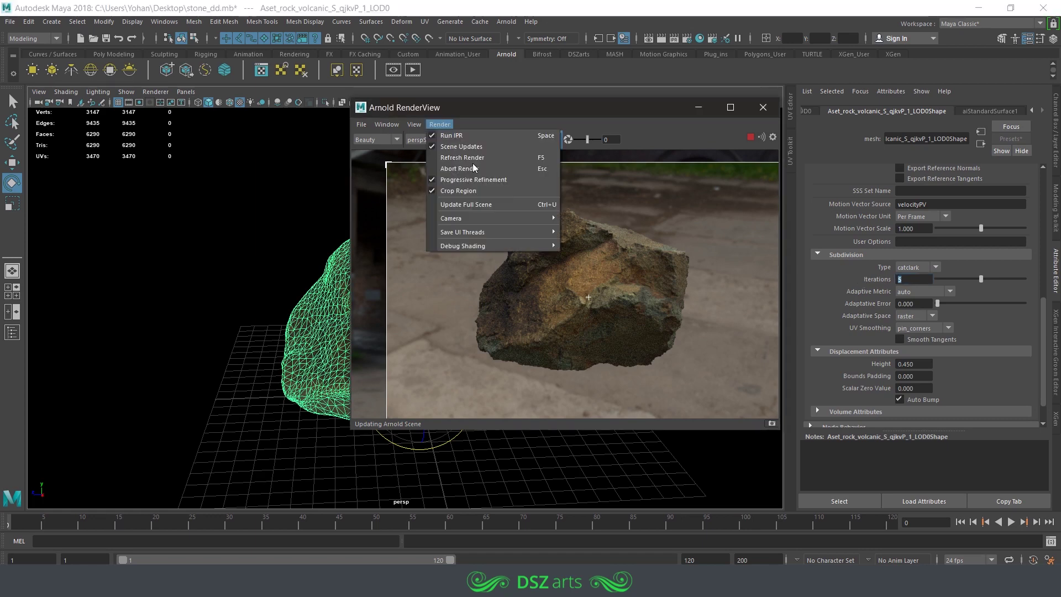
pyautogui.click(457, 205)
# - Close RenderView, save stone_dd.mb, and reopen the Arnold render from a lower angle
pyautogui.click(763, 107)
pyautogui.hotkey('ctrl', 's')
pyautogui.click(506, 22)
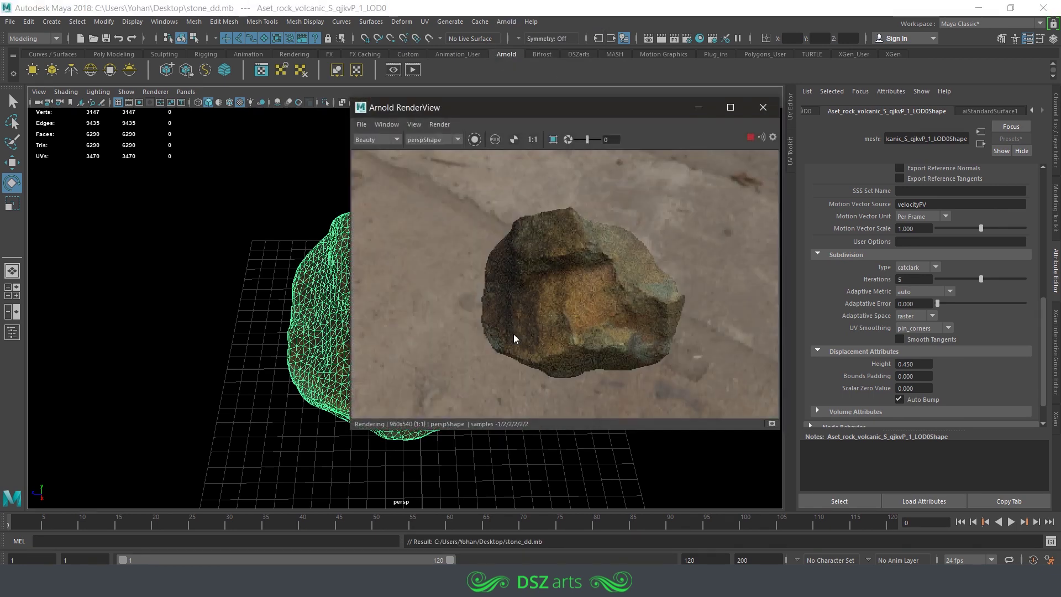
pyautogui.moveTo(271, 345)
pyautogui.keyDown('alt'); pyautogui.mouseDown()
pyautogui.moveTo(273, 328)
pyautogui.moveTo(273, 354)
pyautogui.mouseUp(); pyautogui.keyUp('alt')
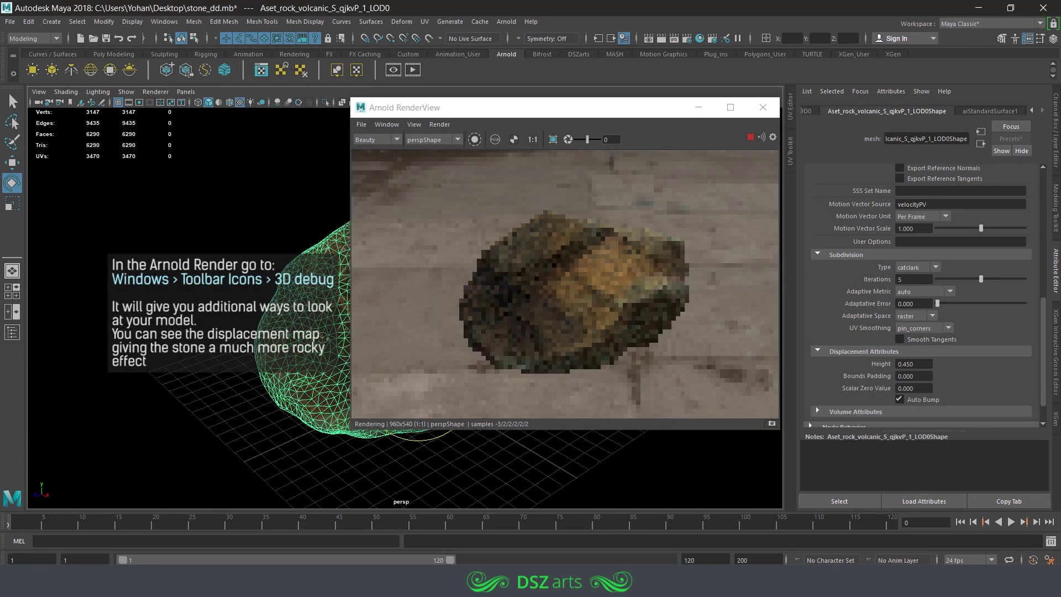
# - Enable the 3D Debug toolbar icons in Arnold RenderView
pyautogui.scroll(3, 273, 354)
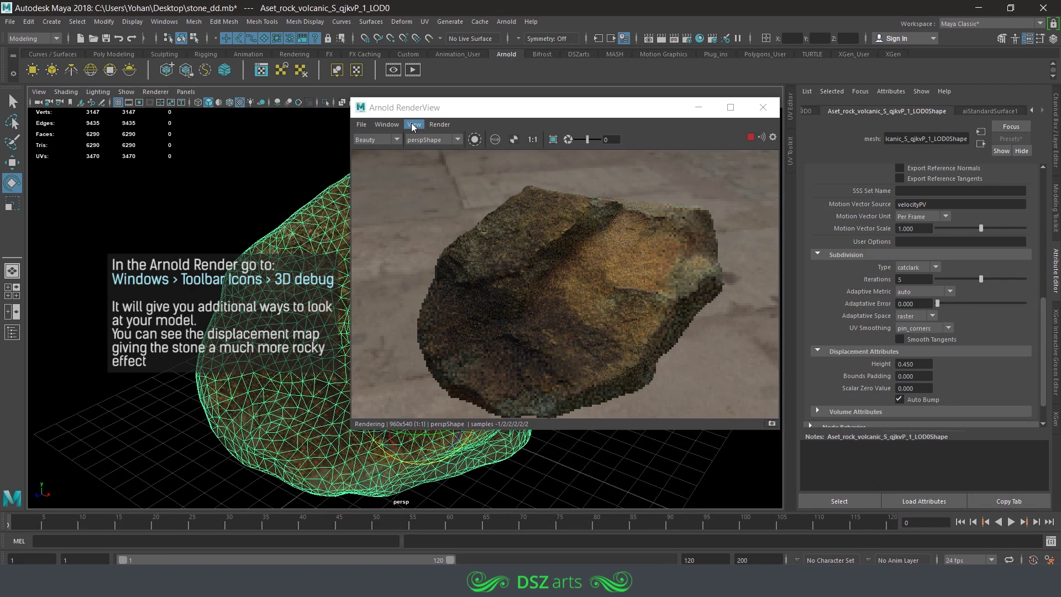
pyautogui.click(387, 124)
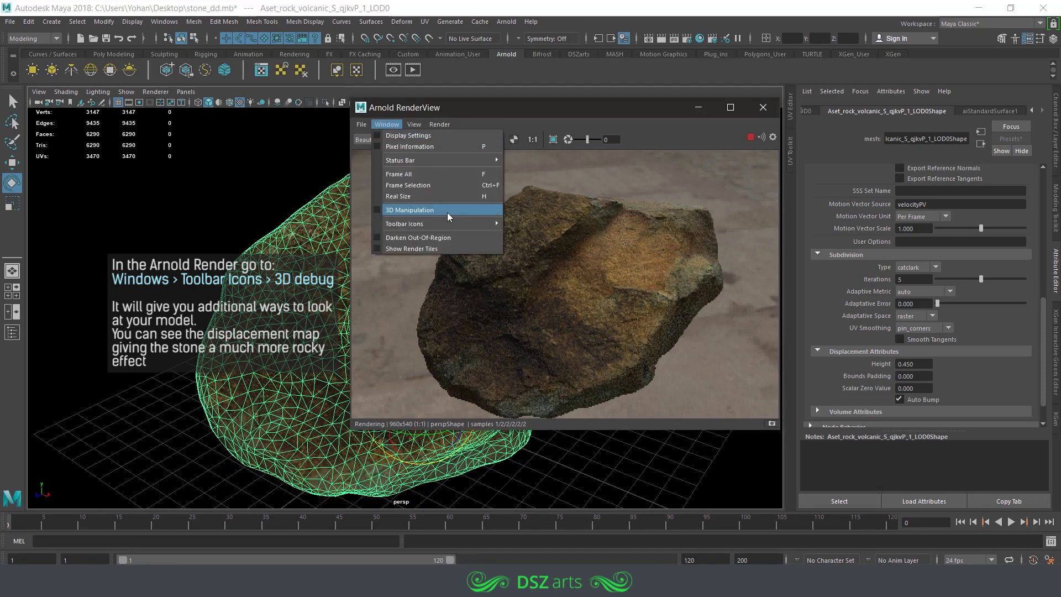
pyautogui.moveTo(405, 224)
pyautogui.click(516, 294)
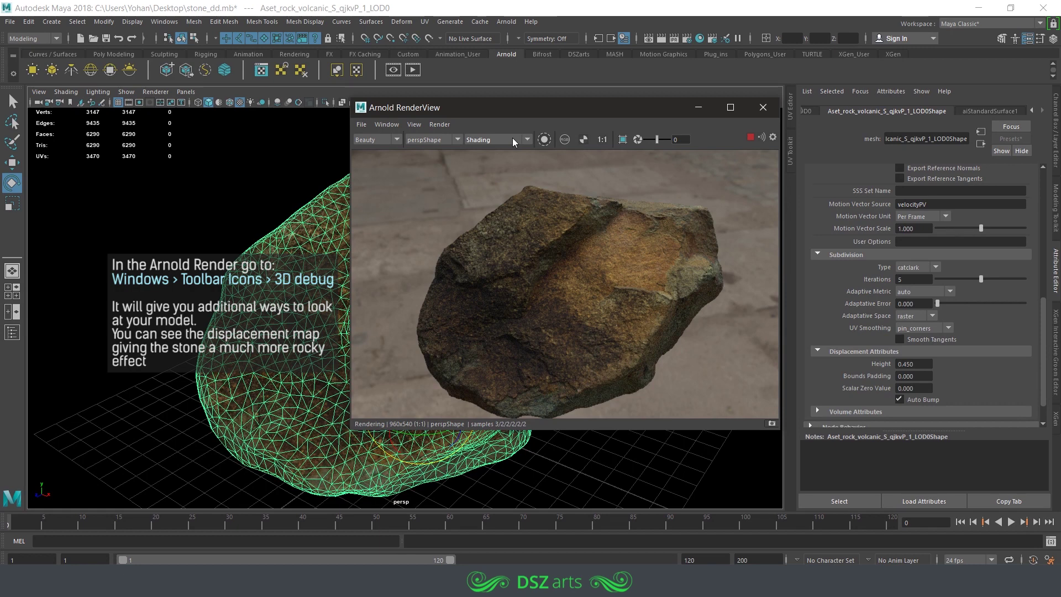
# - Orbit around the rock and switch the render to Lighting debug mode
pyautogui.scroll(-1, 513, 137)
pyautogui.scroll(3, 458, 326)
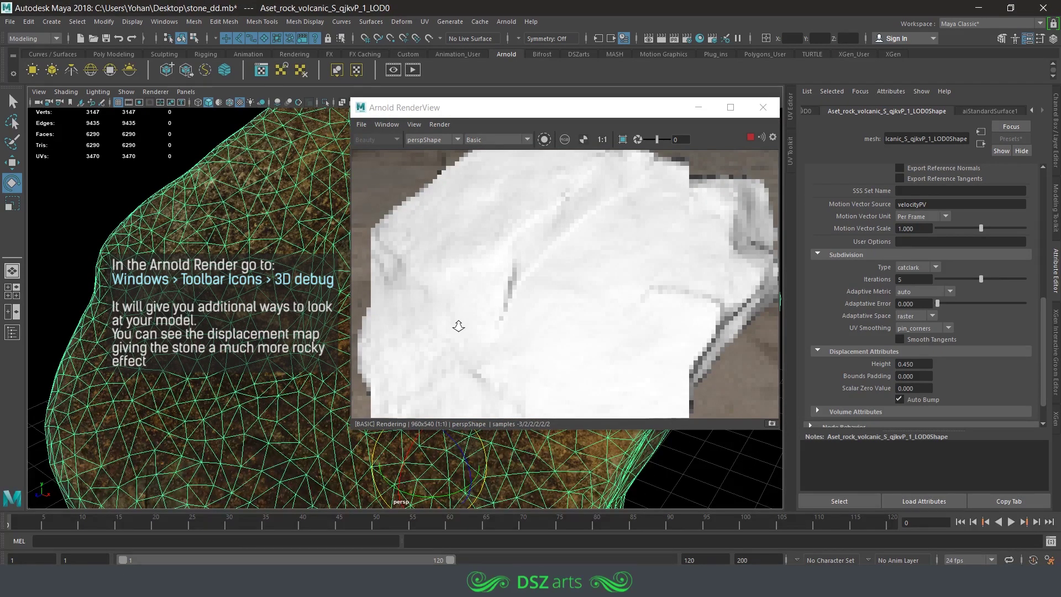
pyautogui.moveTo(458, 326)
pyautogui.keyDown('alt'); pyautogui.mouseDown()
pyautogui.moveTo(262, 376)
pyautogui.moveTo(232, 292)
pyautogui.mouseUp(); pyautogui.keyUp('alt')
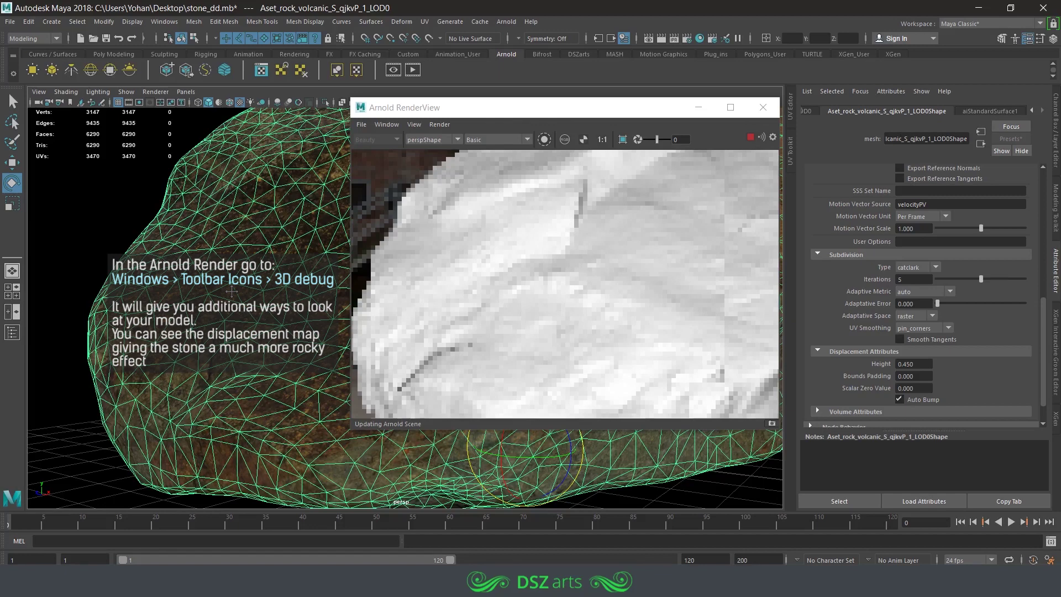
pyautogui.click(498, 139)
pyautogui.click(483, 161)
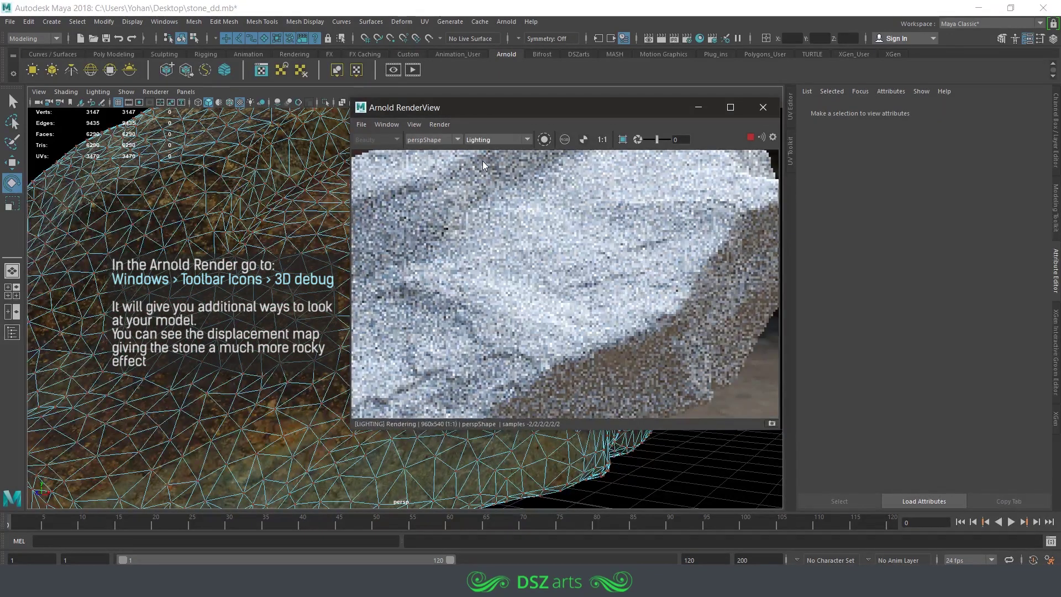
# - Crop-render a region of the rock in Wireframe debug mode
pyautogui.moveTo(562, 234); pyautogui.dragTo(709, 326)
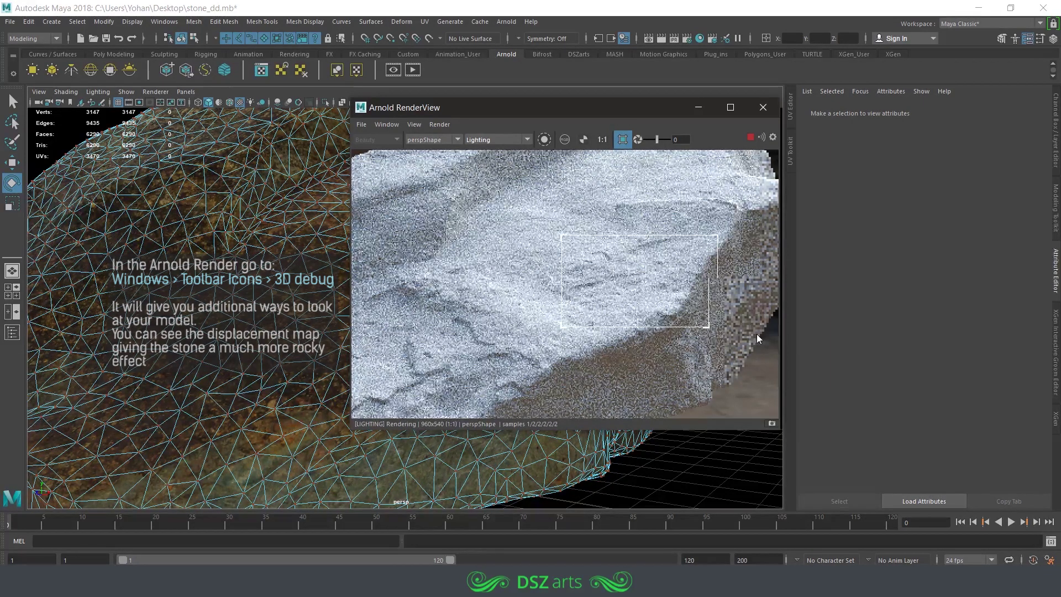
pyautogui.click(497, 139)
pyautogui.click(482, 178)
# - Orbit and zoom in close on the subdivided mesh triangles, then pull back out
pyautogui.keyDown('alt'); pyautogui.moveTo(331, 288); pyautogui.dragTo(116, 327); pyautogui.keyUp('alt')
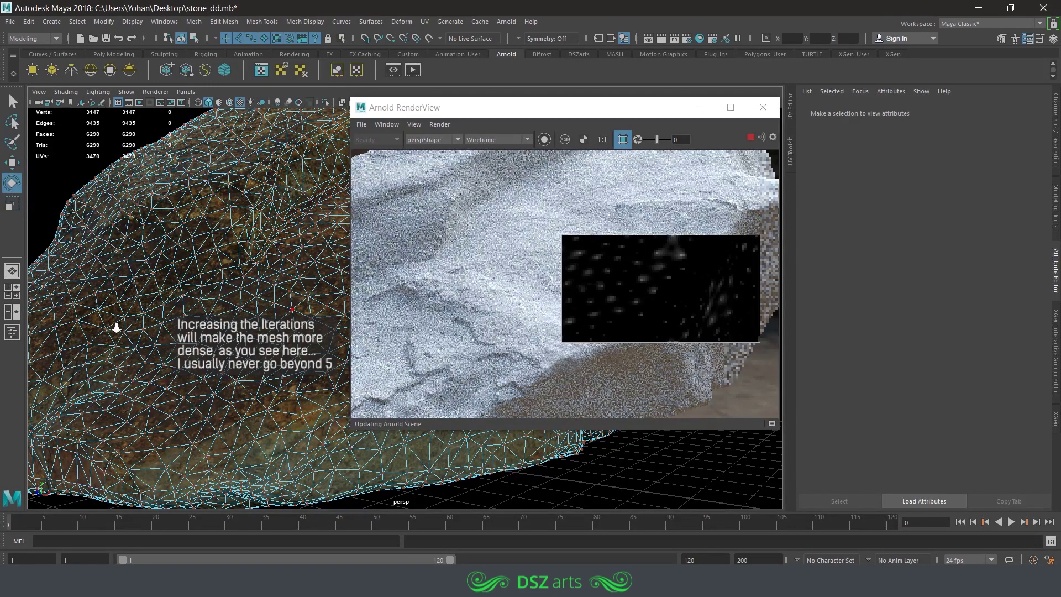
pyautogui.keyDown('alt'); pyautogui.moveTo(116, 327); pyautogui.dragTo(329, 336, button='right'); pyautogui.keyUp('alt')
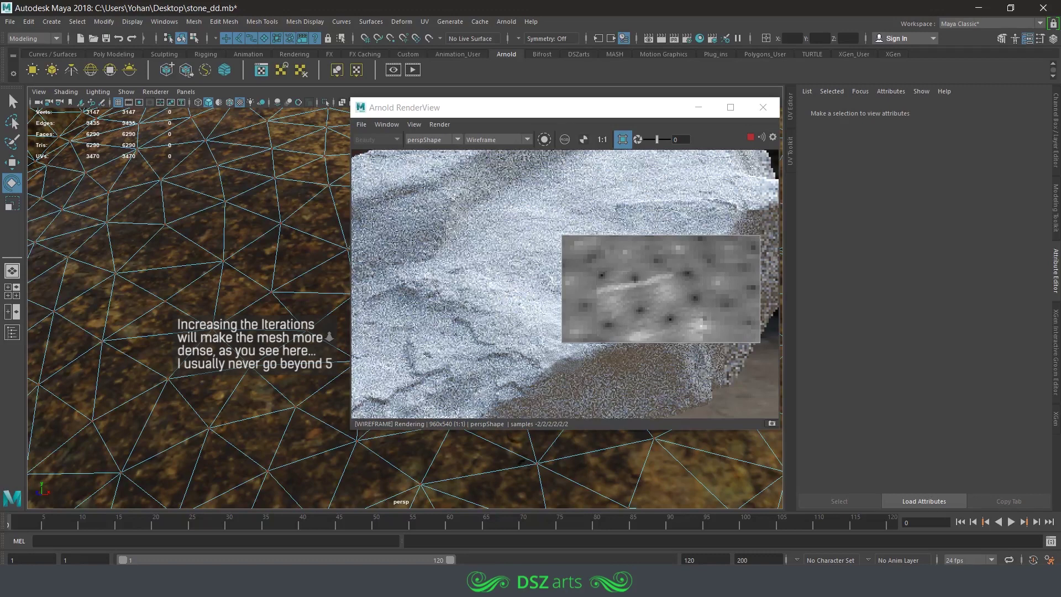
pyautogui.keyDown('alt'); pyautogui.moveTo(329, 337); pyautogui.dragTo(216, 324, button='right'); pyautogui.keyUp('alt')
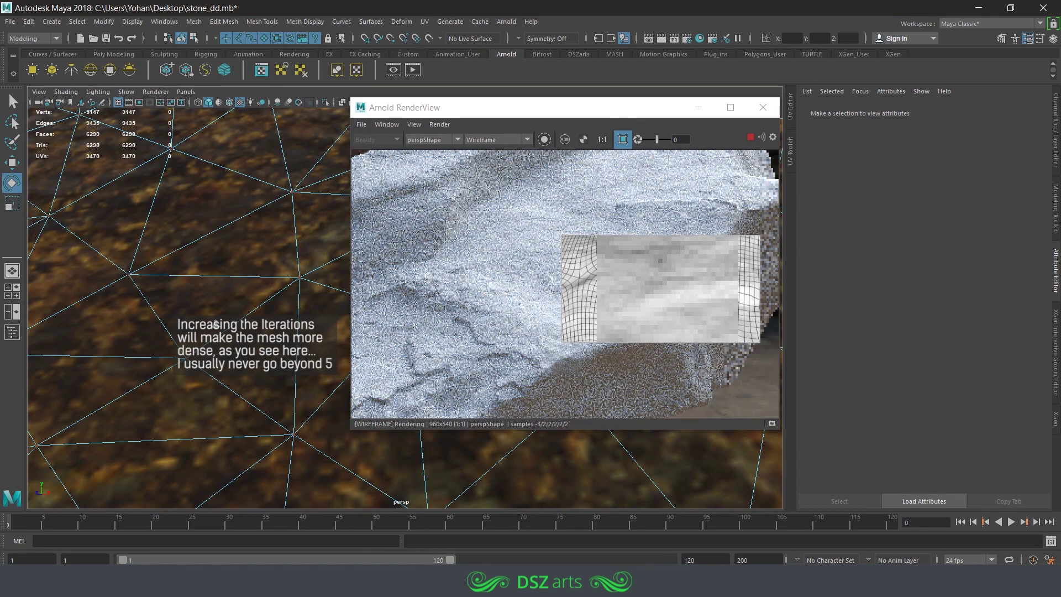
pyautogui.keyDown('alt'); pyautogui.moveTo(215, 324); pyautogui.dragTo(138, 323, button='right'); pyautogui.keyUp('alt')
pyautogui.click(500, 139)
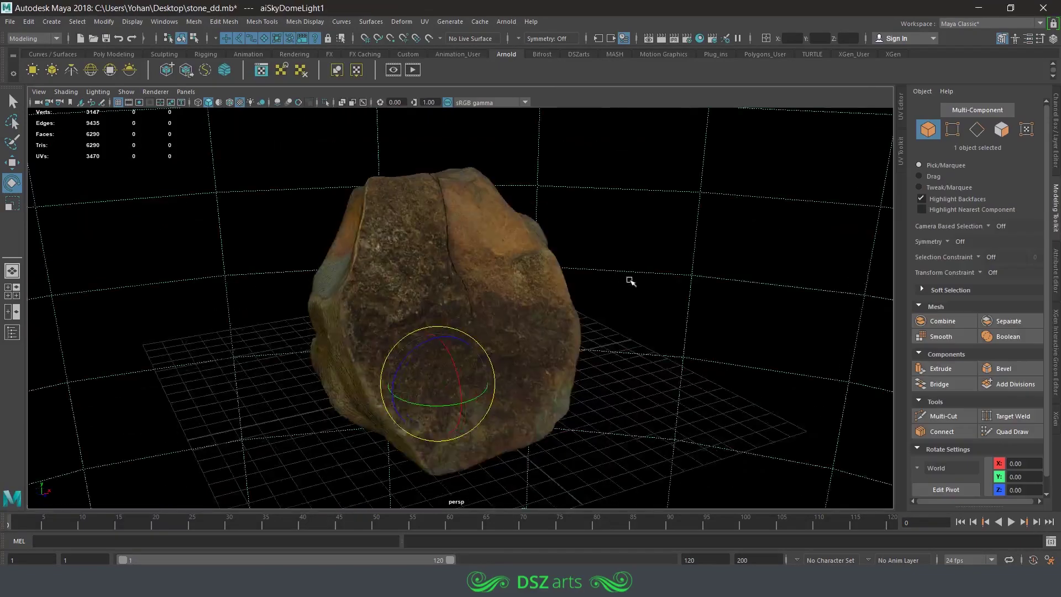
pyautogui.moveTo(630, 281)
pyautogui.keyDown('alt'); pyautogui.mouseDown()
pyautogui.moveTo(535, 285)
pyautogui.moveTo(420, 165)
pyautogui.mouseUp(); pyautogui.keyUp('alt')
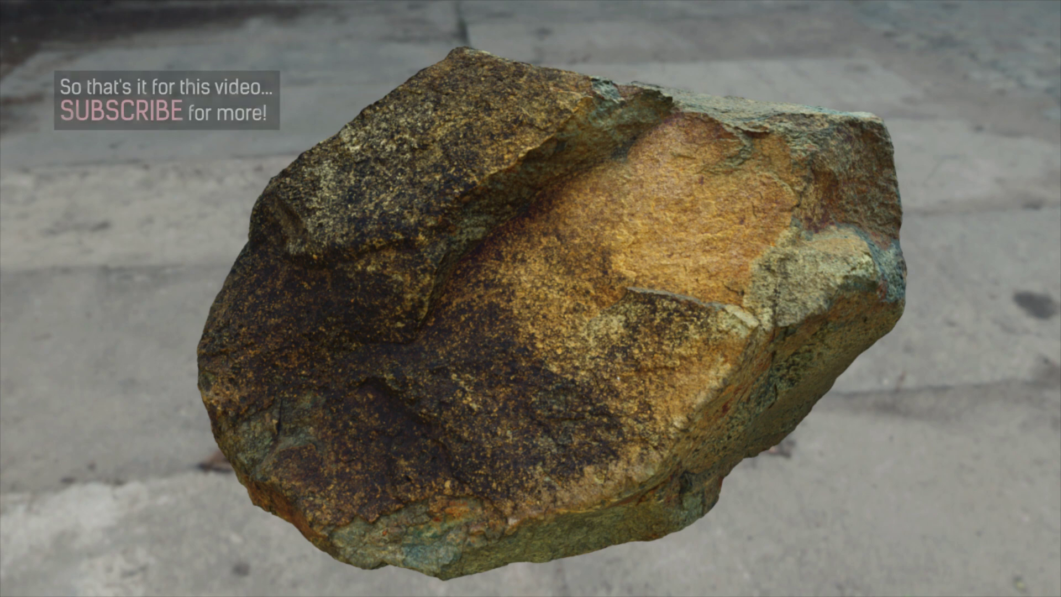